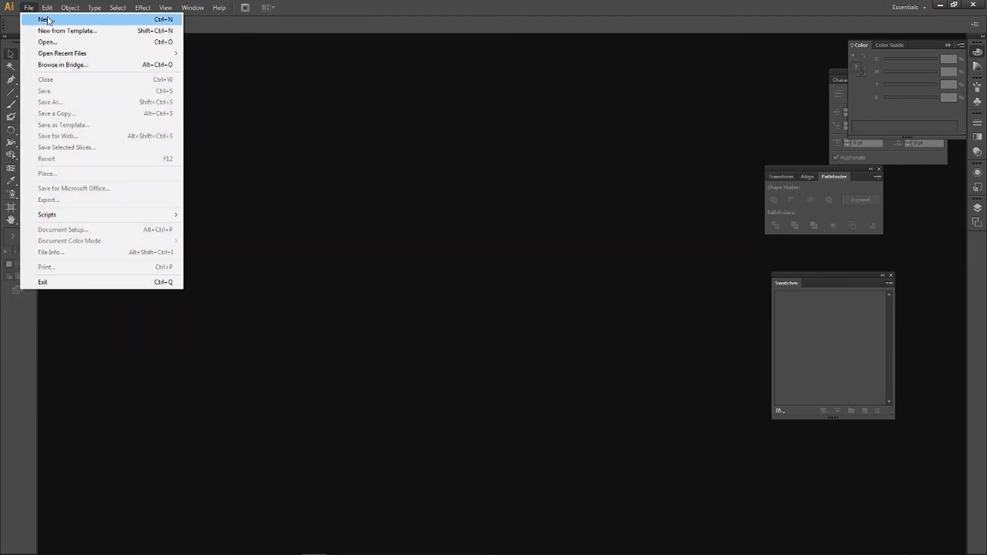
- Create a new blank A4 landscape document, Untitled-2
{"action": "left_click", "coordinate": [87, 21]}
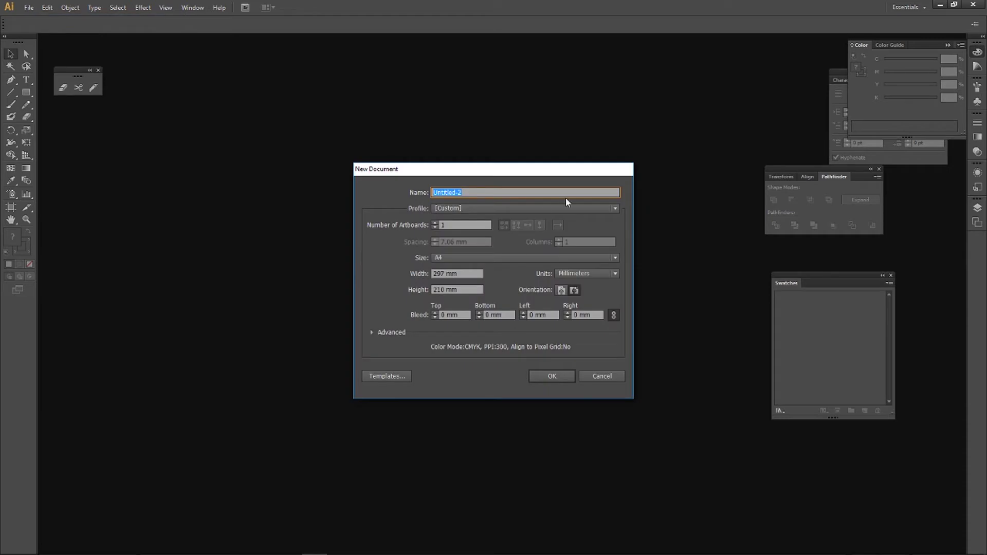
{"action": "left_click", "coordinate": [592, 257]}
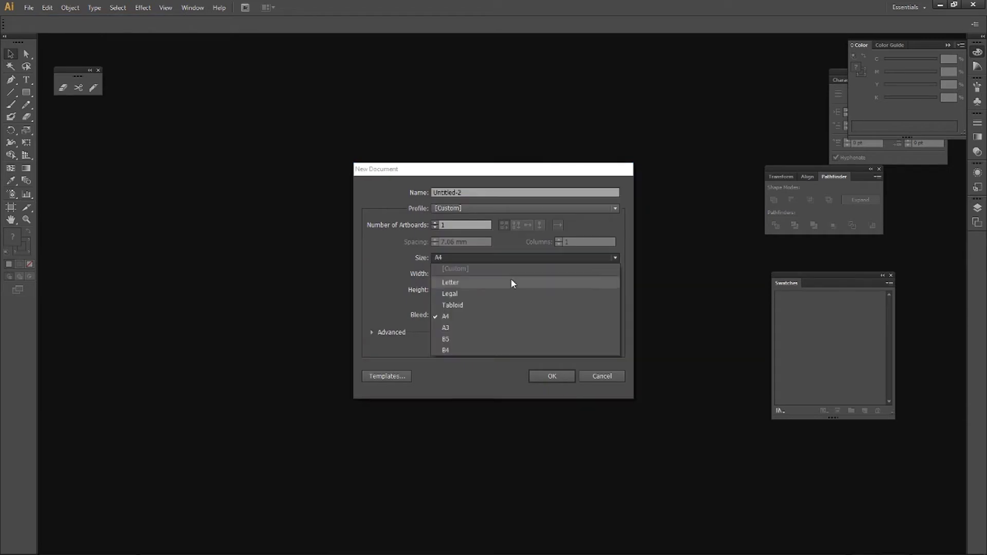
{"action": "left_click", "coordinate": [476, 319]}
{"action": "left_click", "coordinate": [558, 379]}
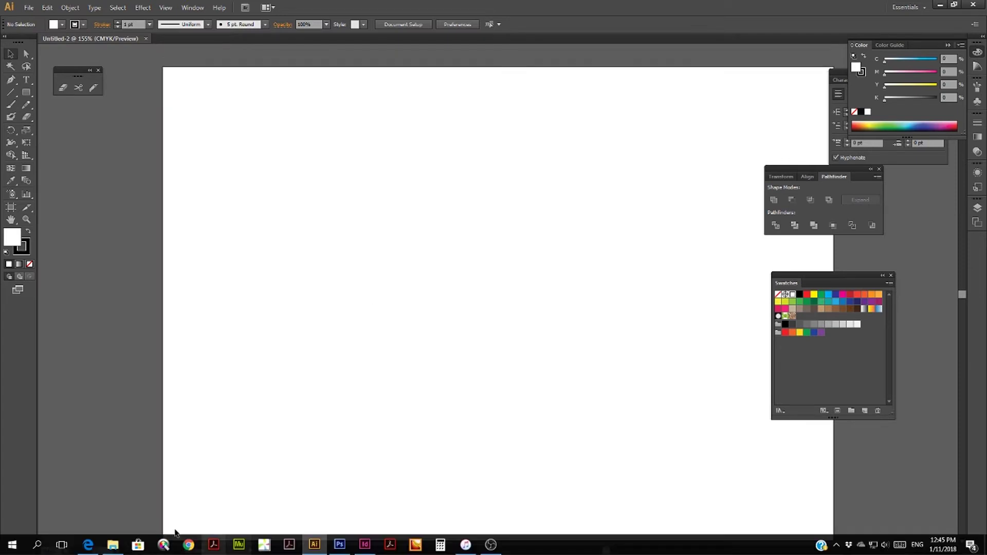
- Check the noonwalkers image's properties in the Links folder, then drag it onto the Illustrator canvas
{"action": "left_click", "coordinate": [113, 551]}
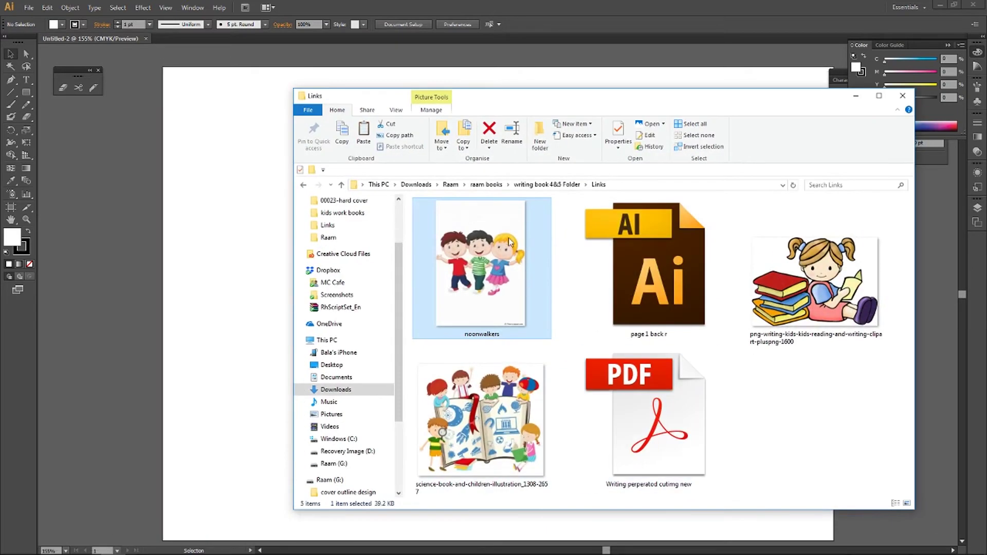
{"action": "right_click", "coordinate": [479, 282]}
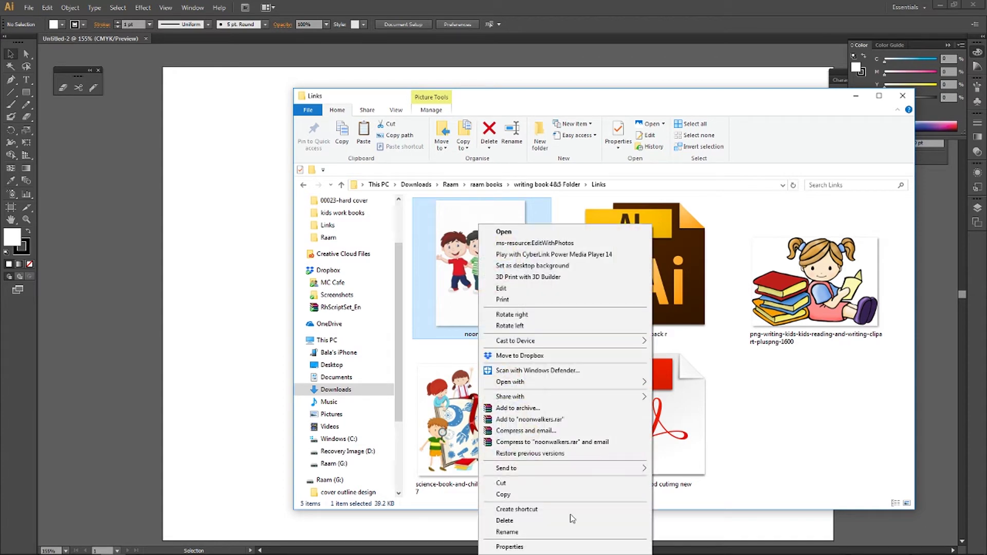
{"action": "left_click", "coordinate": [545, 546]}
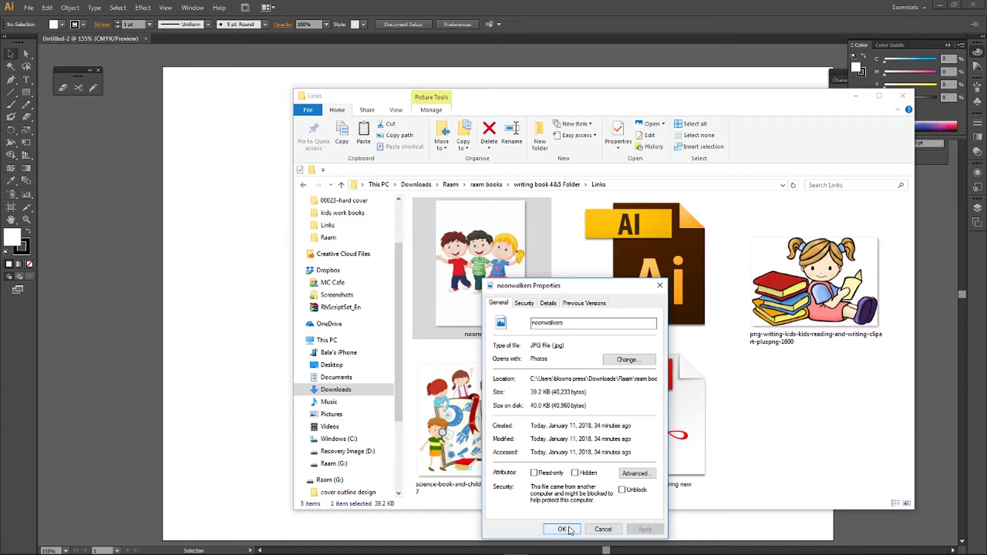
{"action": "left_click", "coordinate": [604, 530]}
{"action": "left_click_drag", "start_coordinate": [494, 257], "coordinate": [202, 218]}
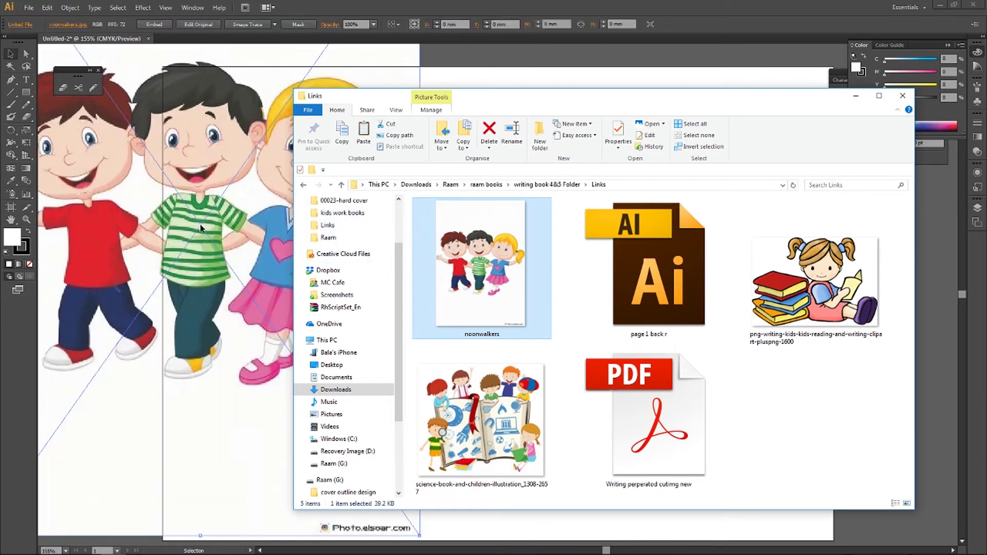
- Move the noonwalkers image right, inspect the kids close up, and embed the image
{"action": "left_click_drag", "start_coordinate": [297, 274], "coordinate": [531, 296]}
{"action": "left_click", "coordinate": [26, 219]}
{"action": "left_click_drag", "start_coordinate": [192, 82], "coordinate": [474, 313]}
{"action": "left_click_drag", "start_coordinate": [475, 273], "coordinate": [623, 398]}
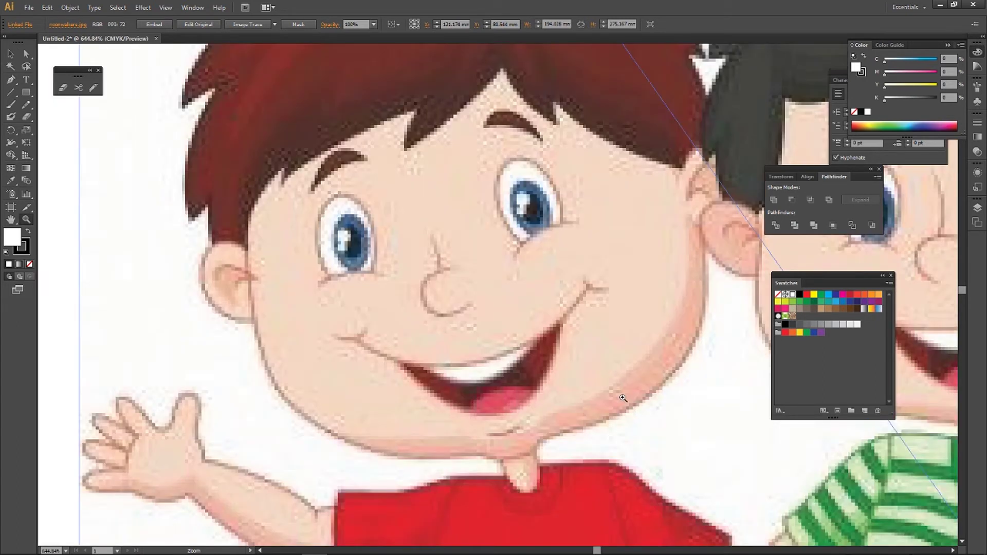
{"action": "left_click", "coordinate": [621, 396], "text": "alt"}
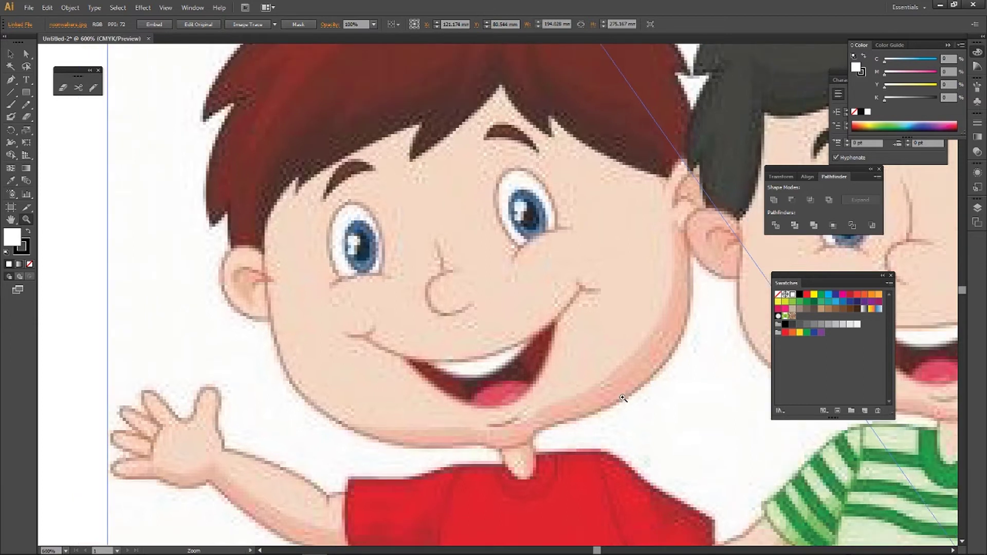
{"action": "key", "text": "ctrl+minus"}
{"action": "key", "text": "ctrl+minus"}
{"action": "key", "text": "ctrl+minus"}
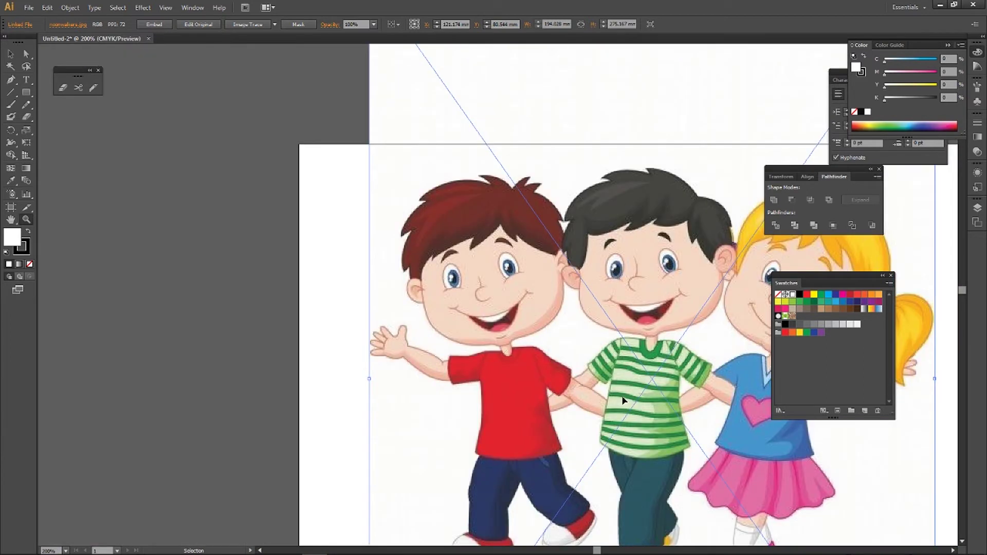
{"action": "left_click", "coordinate": [11, 220]}
{"action": "left_click_drag", "start_coordinate": [550, 354], "coordinate": [333, 263]}
{"action": "left_click_drag", "start_coordinate": [479, 377], "coordinate": [453, 355]}
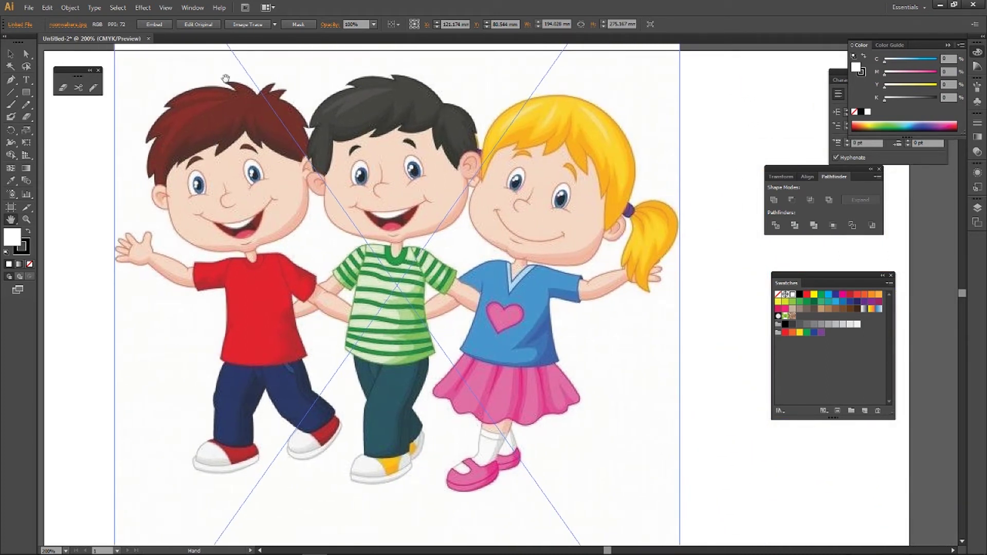
{"action": "left_click", "coordinate": [161, 26]}
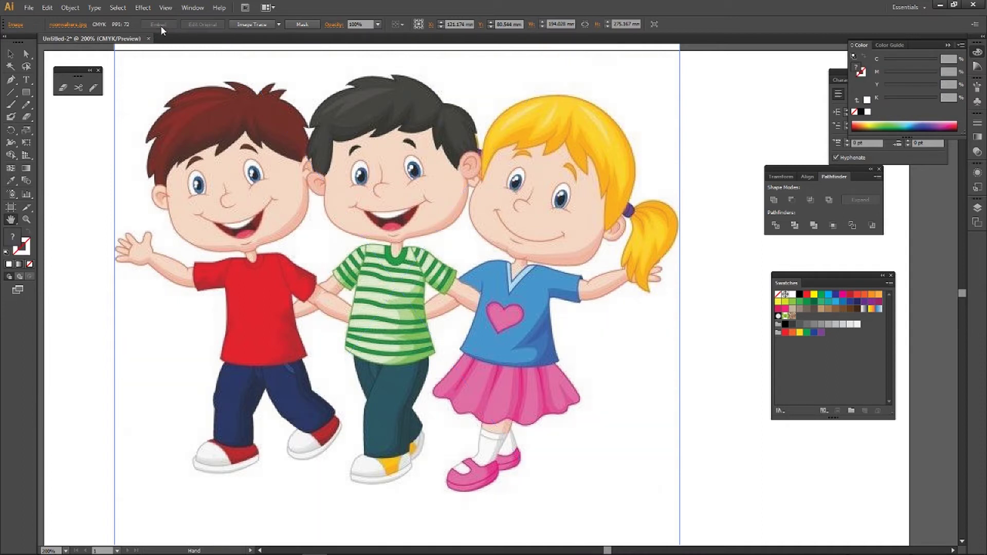
- Trace the image with the Low Fidelity Photo preset and zoom in to check the boy's face
{"action": "left_click", "coordinate": [278, 25]}
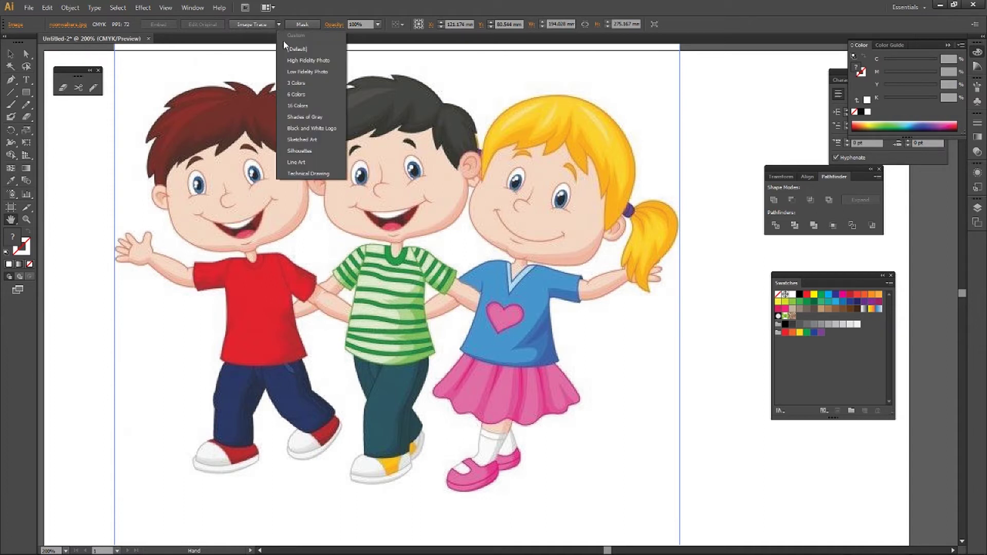
{"action": "left_click", "coordinate": [319, 72]}
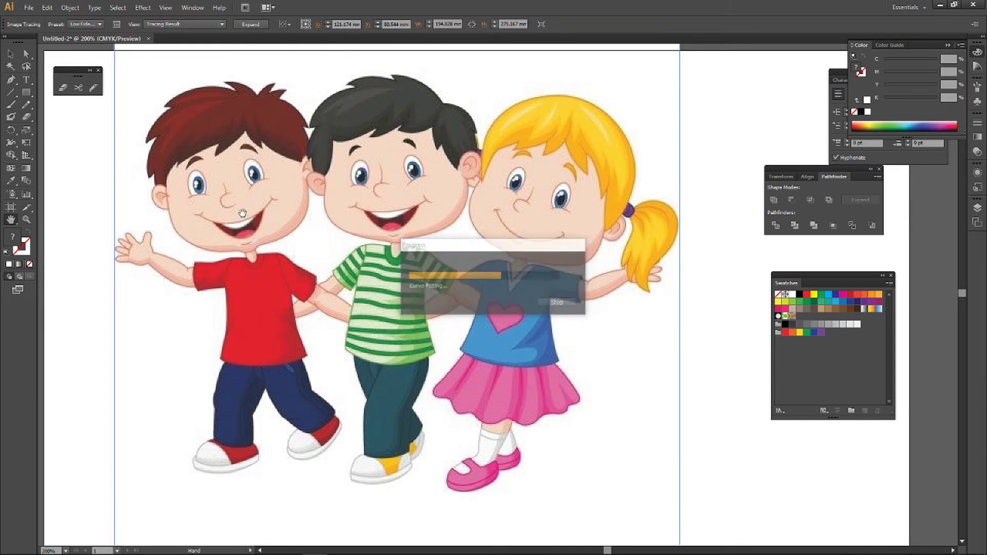
{"action": "left_click", "coordinate": [26, 220]}
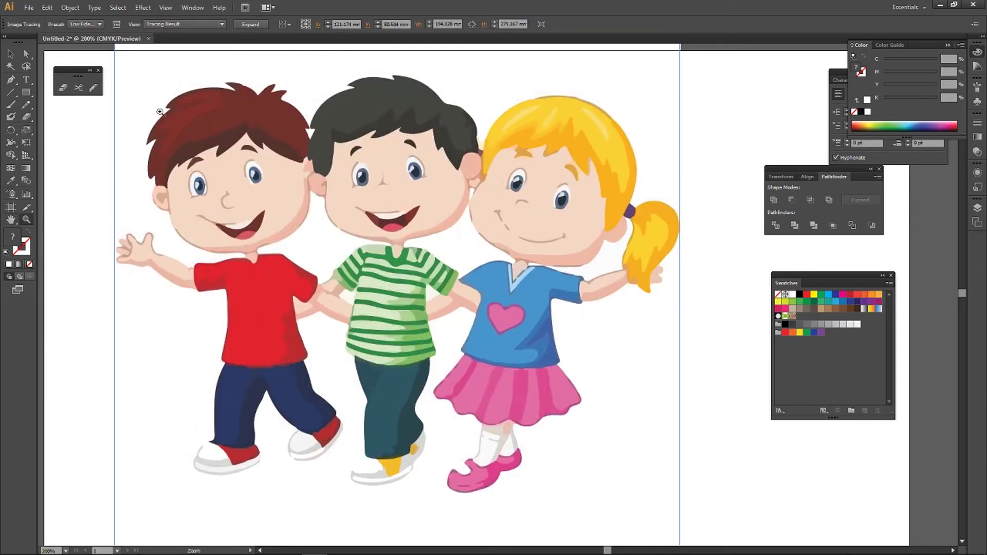
{"action": "left_click_drag", "start_coordinate": [152, 95], "coordinate": [381, 303]}
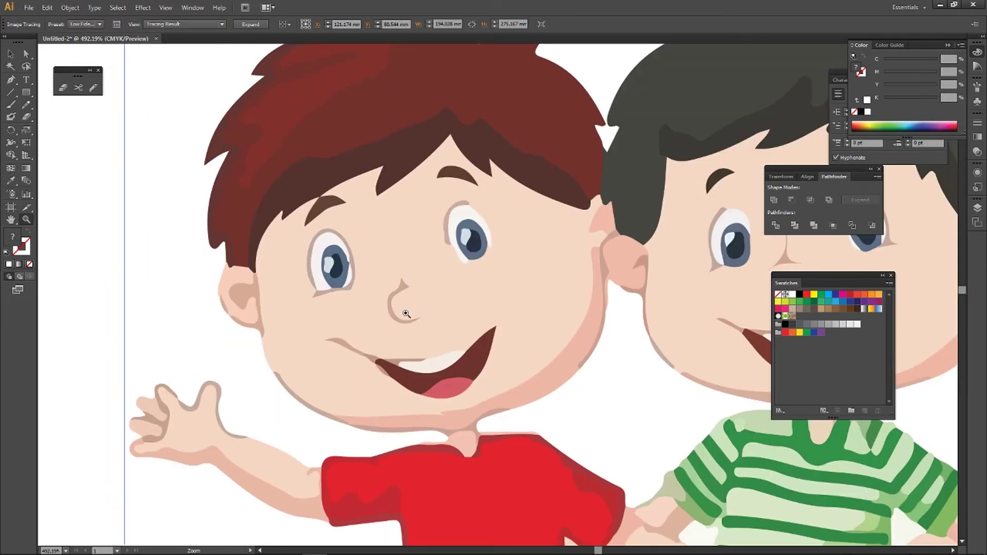
{"action": "left_click_drag", "start_coordinate": [226, 190], "coordinate": [545, 414]}
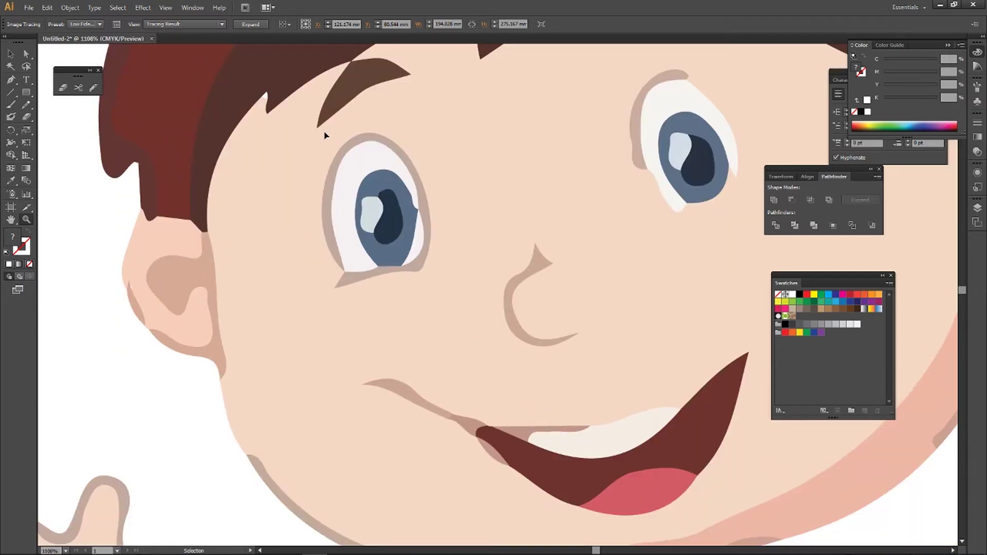
{"action": "key", "text": "ctrl+minus"}
{"action": "key", "text": "ctrl+minus"}
{"action": "key", "text": "ctrl+minus"}
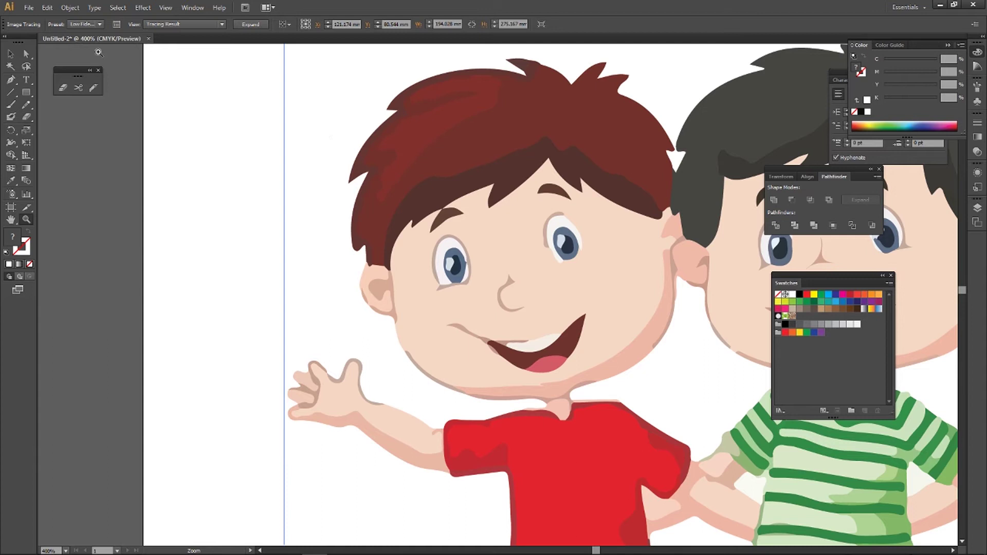
{"action": "left_click", "coordinate": [11, 220]}
{"action": "left_click_drag", "start_coordinate": [403, 269], "coordinate": [189, 274]}
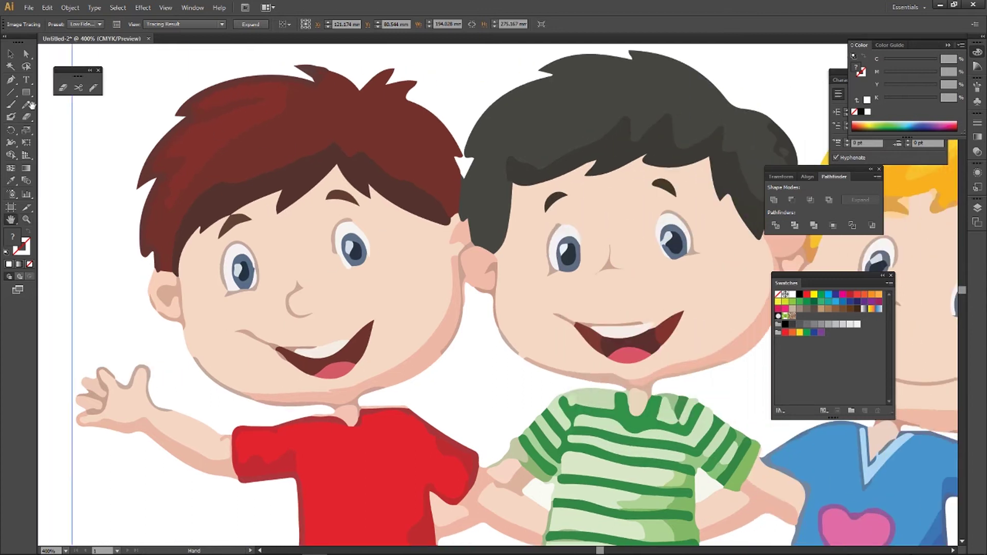
{"action": "left_click", "coordinate": [12, 56]}
{"action": "key", "text": "ctrl+minus"}
{"action": "key", "text": "ctrl+minus"}
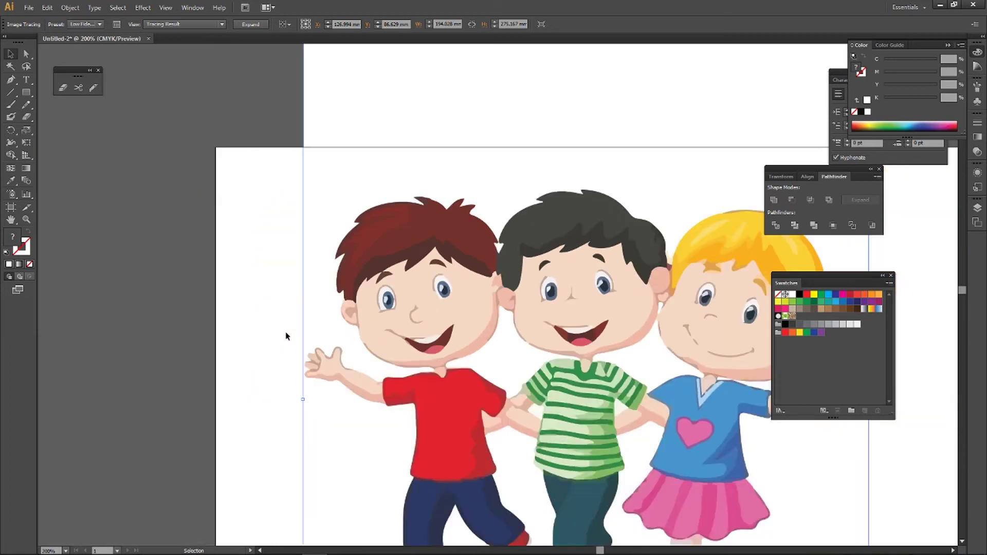
- Drag the traced children artwork left, off the artboard, viewed at 100%
{"action": "mouse_move", "coordinate": [407, 301]}
{"action": "left_mouse_down"}
{"action": "mouse_move", "coordinate": [294, 231]}
{"action": "mouse_move", "coordinate": [176, 250]}
{"action": "left_mouse_up"}
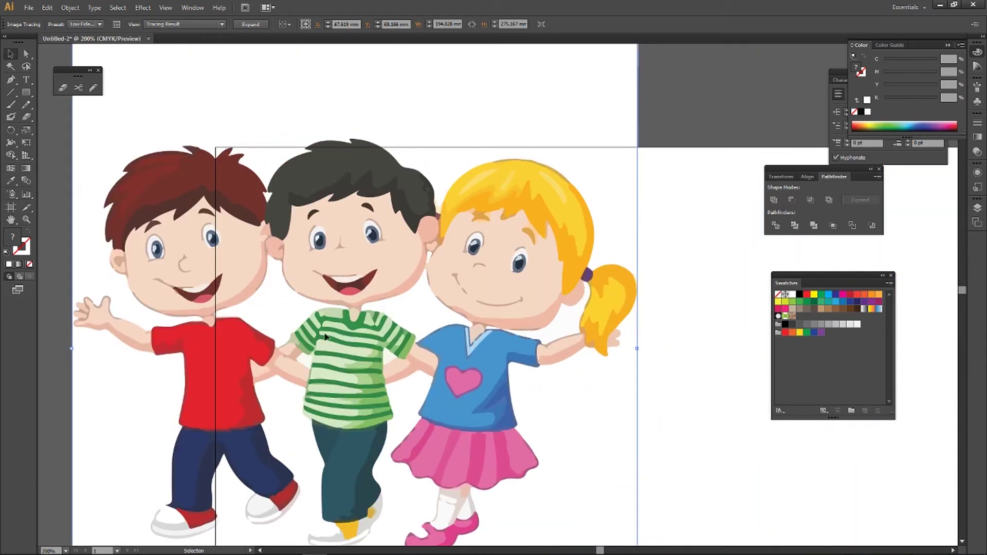
{"action": "left_click_drag", "start_coordinate": [317, 316], "coordinate": [250, 322]}
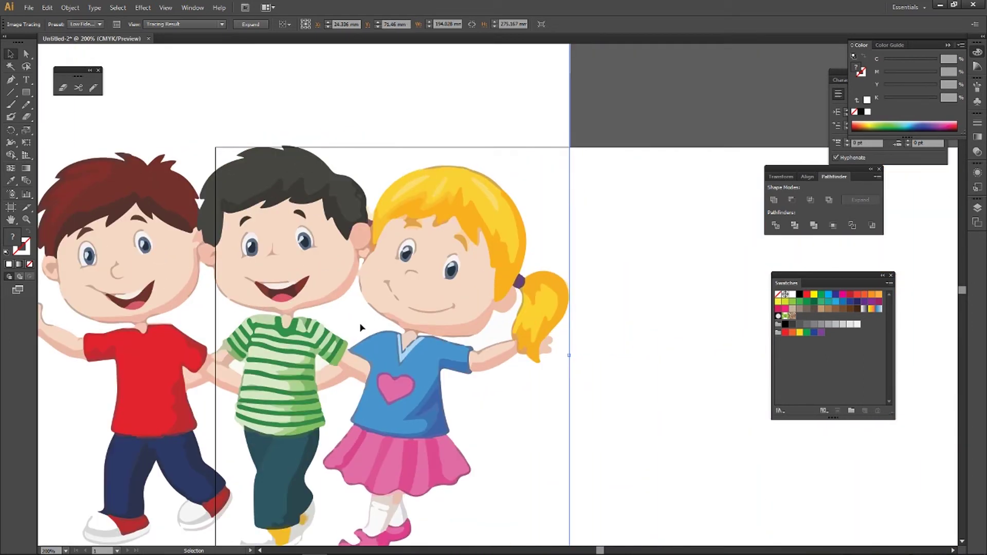
{"action": "key", "text": "ctrl+minus"}
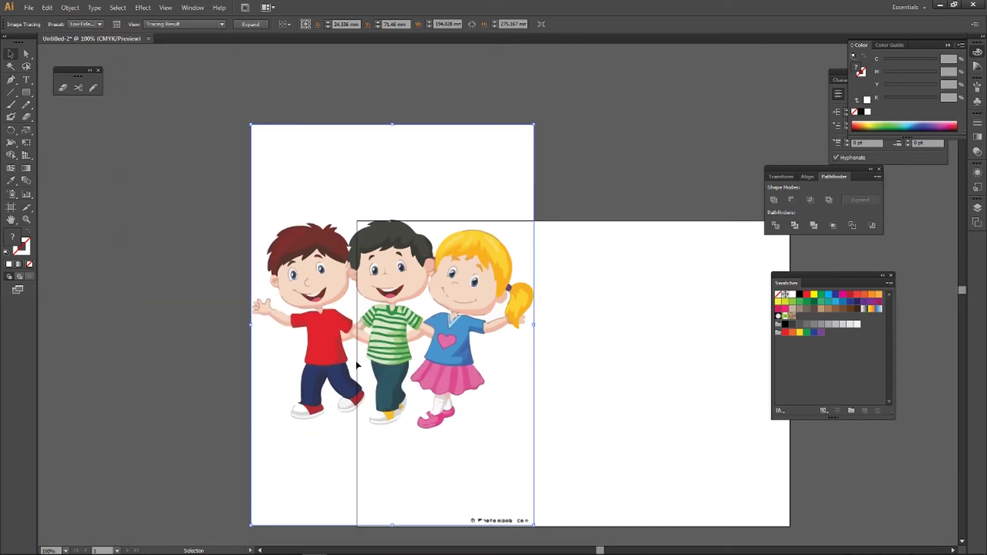
{"action": "mouse_move", "coordinate": [333, 337]}
{"action": "left_mouse_down"}
{"action": "mouse_move", "coordinate": [124, 351]}
{"action": "mouse_move", "coordinate": [145, 341]}
{"action": "left_mouse_up"}
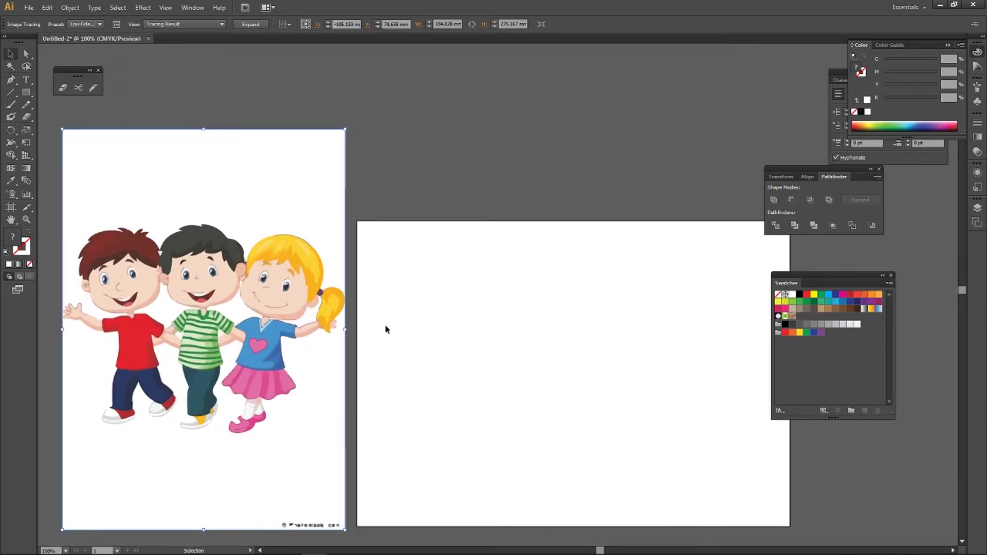
{"action": "left_click", "coordinate": [11, 219]}
{"action": "left_click_drag", "start_coordinate": [178, 294], "coordinate": [386, 260]}
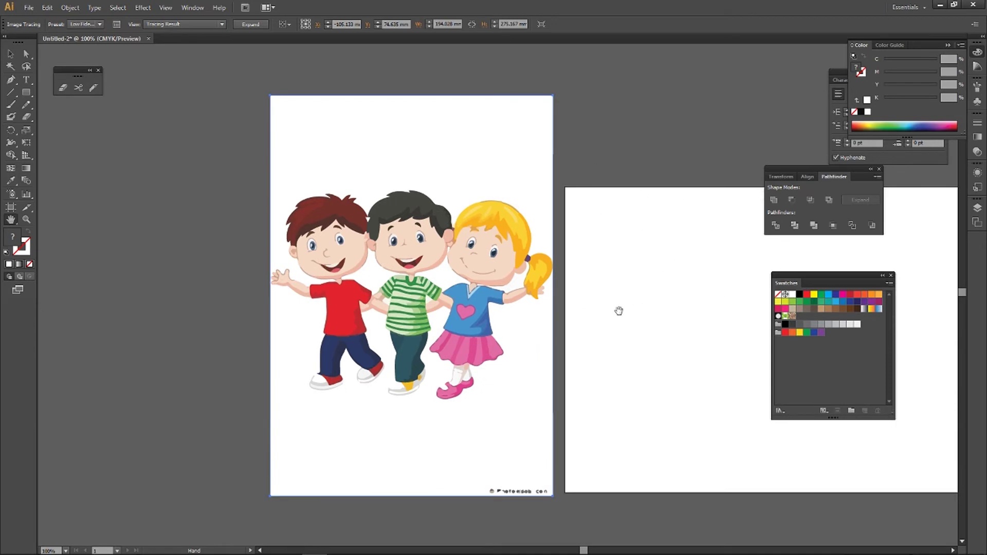
- Expand the traced image into editable paths
{"action": "left_click", "coordinate": [10, 54]}
{"action": "left_click", "coordinate": [115, 177]}
{"action": "left_click", "coordinate": [349, 193]}
{"action": "left_click", "coordinate": [257, 25]}
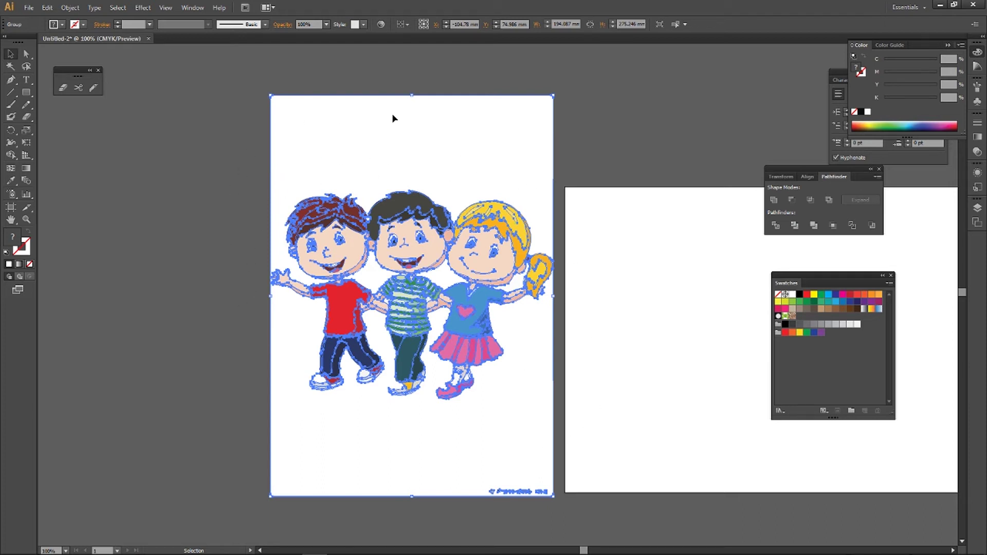
- Delete the white background path with the Direct Selection tool
{"action": "left_click", "coordinate": [139, 162]}
{"action": "left_click", "coordinate": [27, 54]}
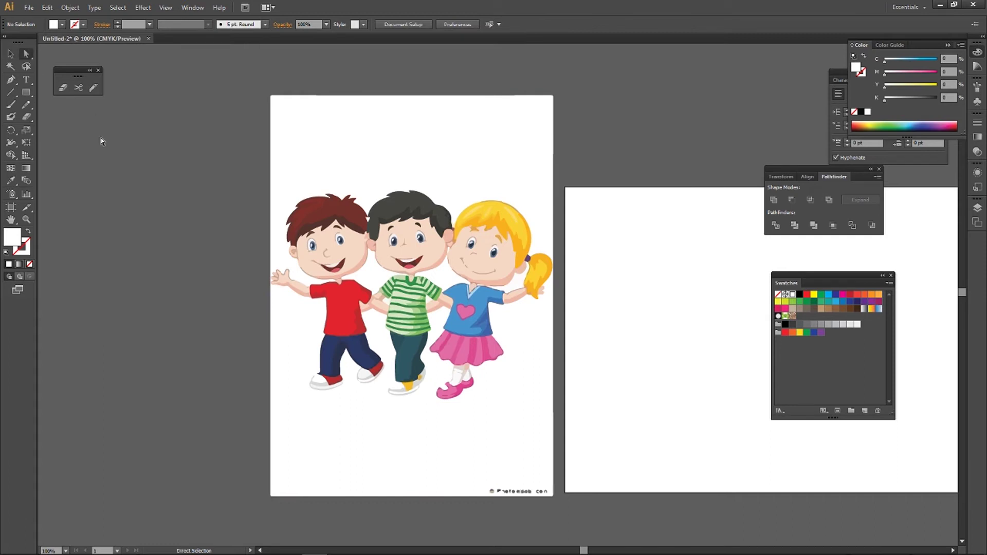
{"action": "left_click", "coordinate": [343, 110]}
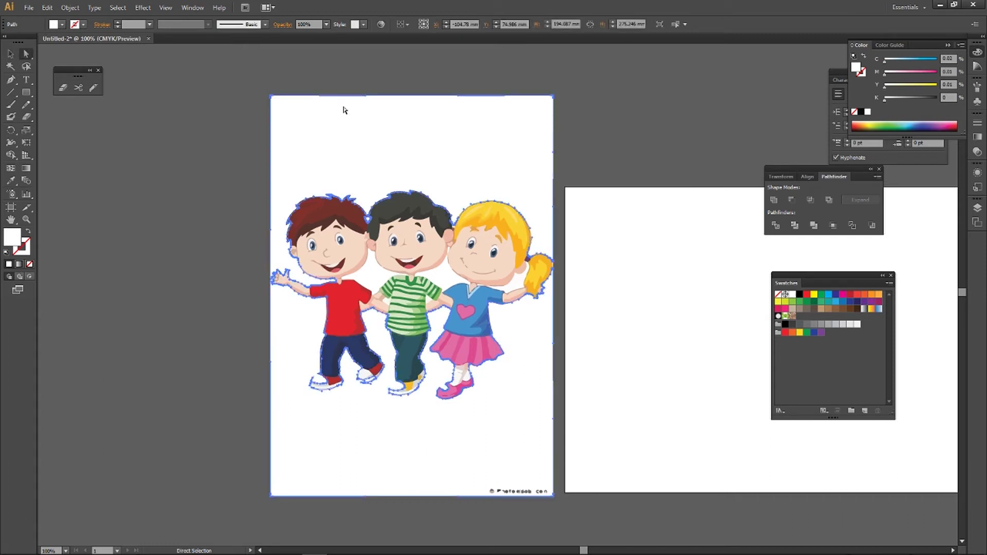
{"action": "key", "text": "Delete"}
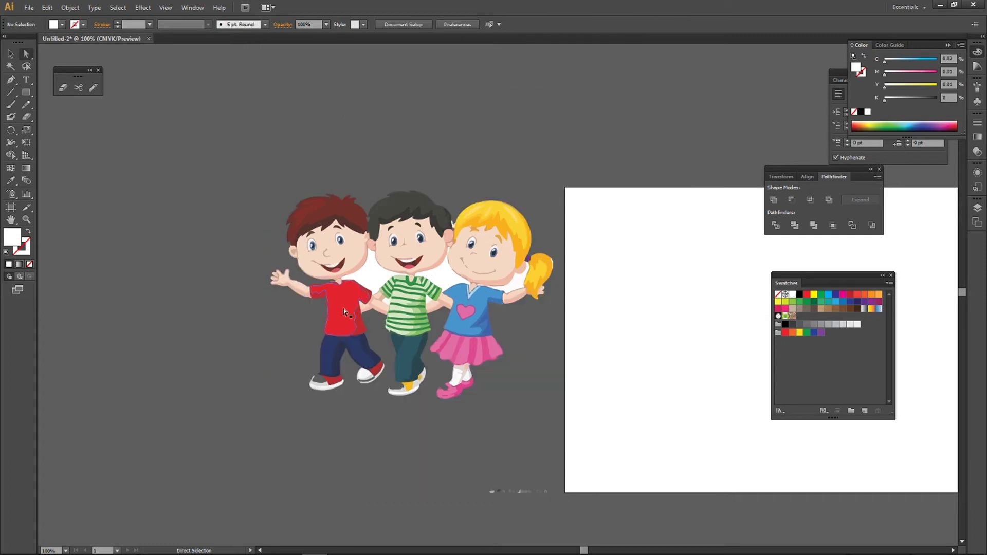
- Delete the three white gap shapes between the boys and behind the girl
{"action": "left_click", "coordinate": [371, 278]}
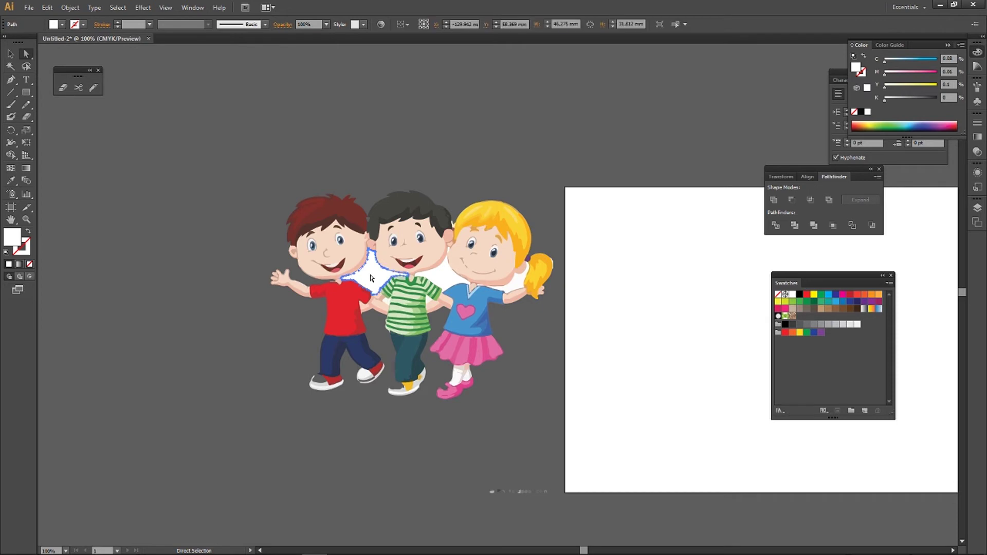
{"action": "key", "text": "Delete"}
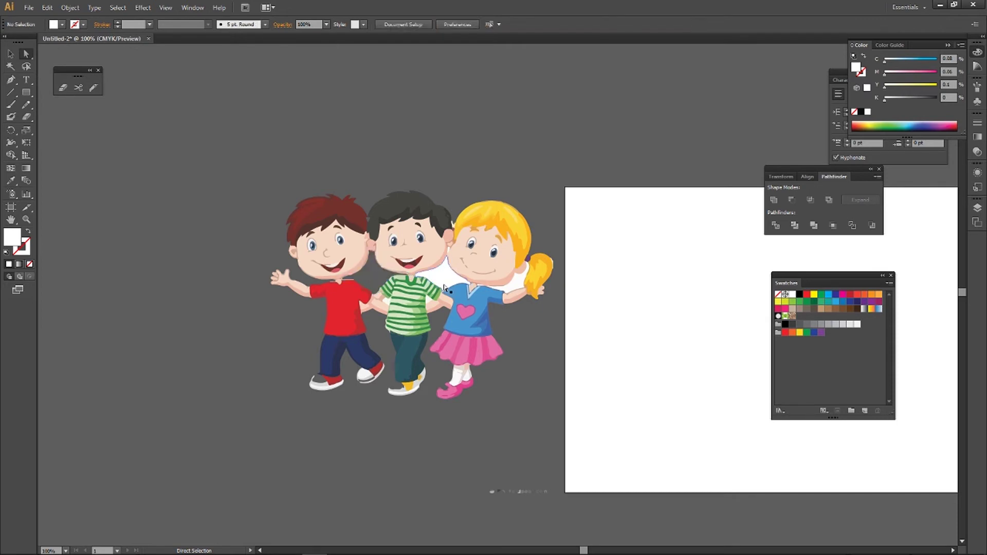
{"action": "left_click", "coordinate": [445, 286]}
{"action": "key", "text": "Delete"}
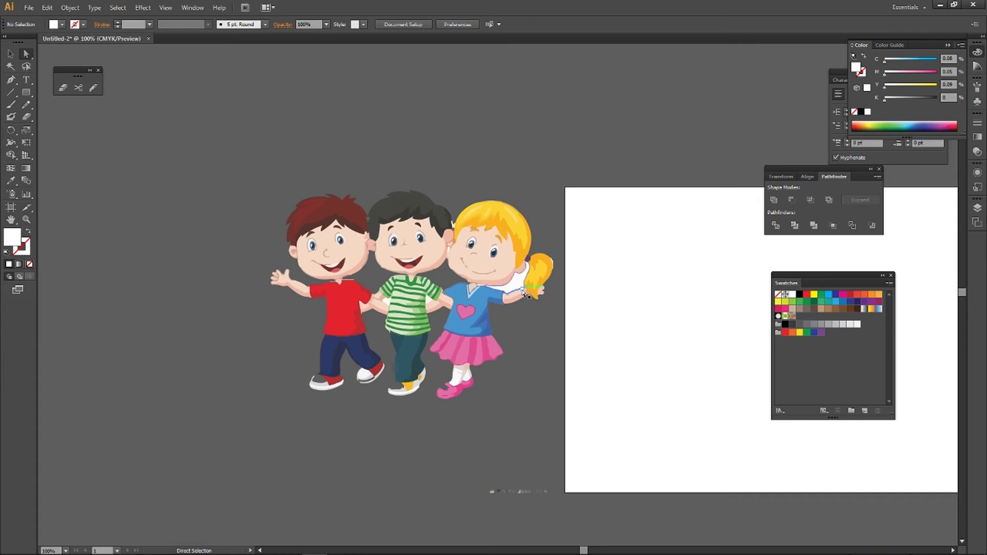
{"action": "left_click", "coordinate": [518, 287]}
{"action": "key", "text": "Delete"}
- Try different fill colours on the boy's red shirt, then undo the change
{"action": "left_click", "coordinate": [350, 311]}
{"action": "mouse_move", "coordinate": [899, 121]}
{"action": "left_mouse_down"}
{"action": "mouse_move", "coordinate": [877, 129]}
{"action": "mouse_move", "coordinate": [921, 123]}
{"action": "mouse_move", "coordinate": [897, 125]}
{"action": "left_mouse_up"}
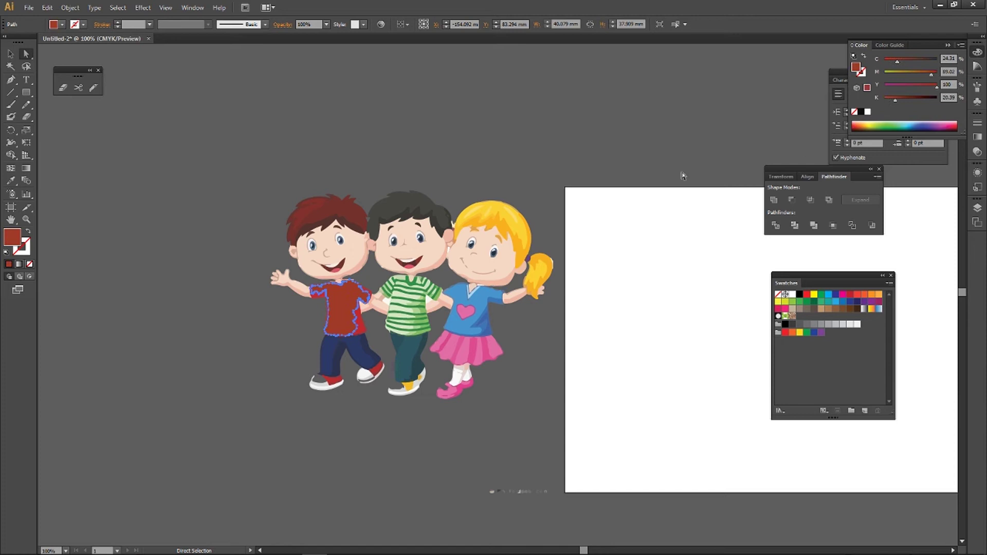
{"action": "left_click", "coordinate": [10, 53]}
{"action": "key", "text": "ctrl+z"}
{"action": "left_click", "coordinate": [171, 241]}
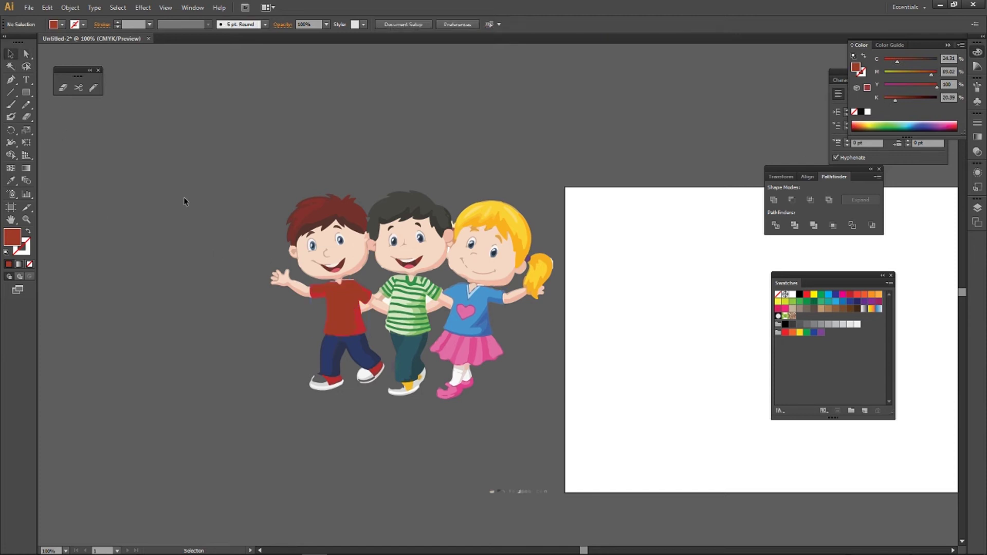
{"action": "left_click", "coordinate": [26, 54]}
- Delete the stray specks below the children and zoom in on the boy's left shoe
{"action": "left_click_drag", "start_coordinate": [339, 434], "coordinate": [599, 520]}
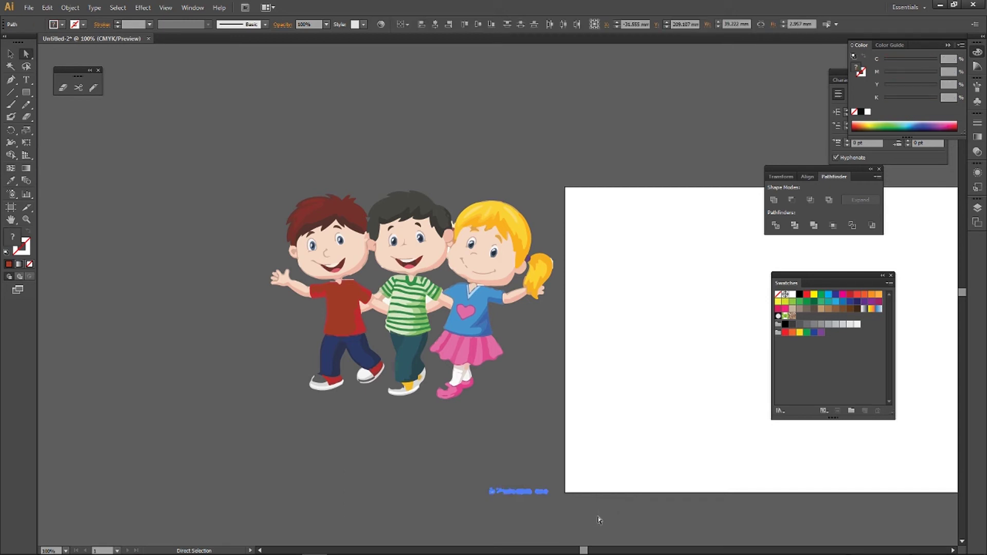
{"action": "key", "text": "Delete"}
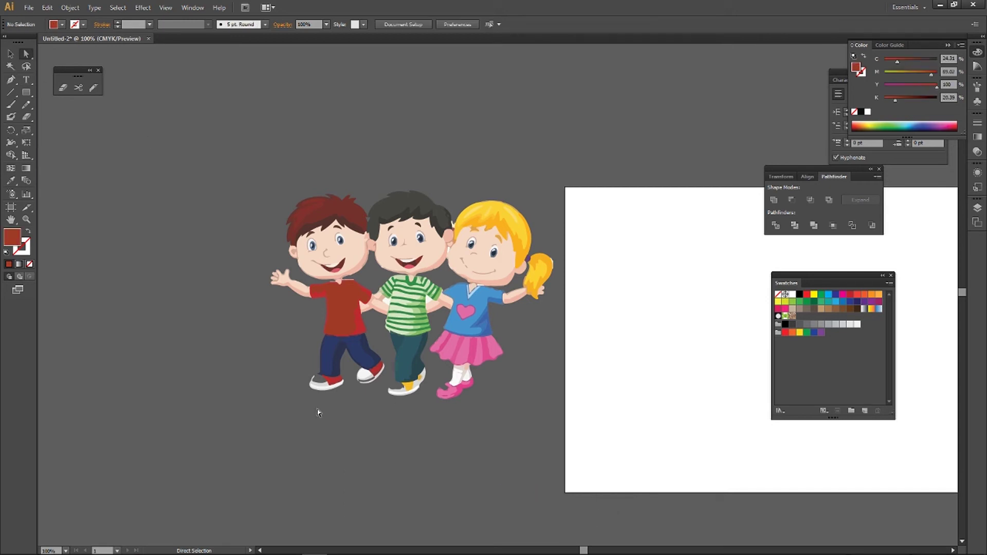
{"action": "left_click", "coordinate": [24, 220]}
{"action": "left_click_drag", "start_coordinate": [299, 356], "coordinate": [382, 421]}
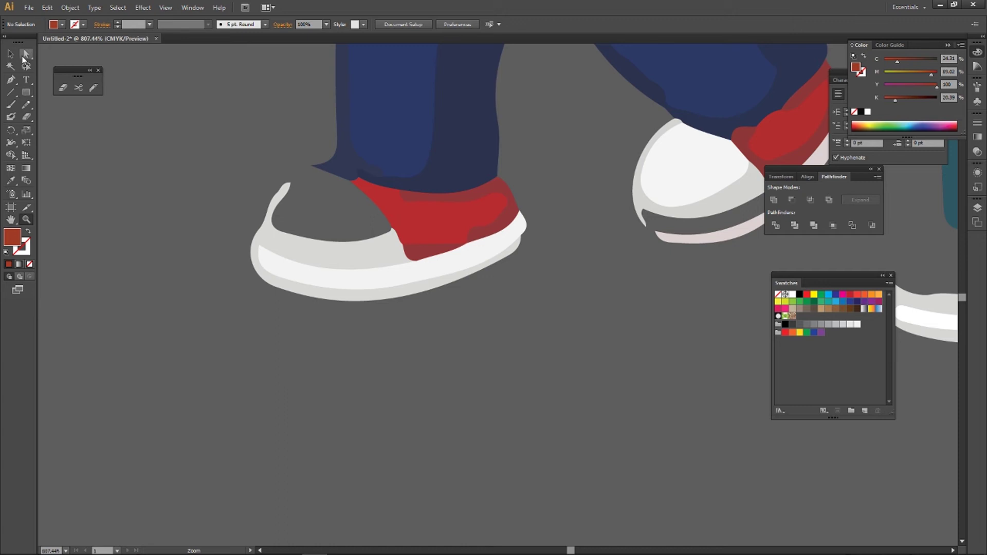
- Trace a closed Pen path around the toe cap of the boy's left shoe
{"action": "key", "text": "a"}
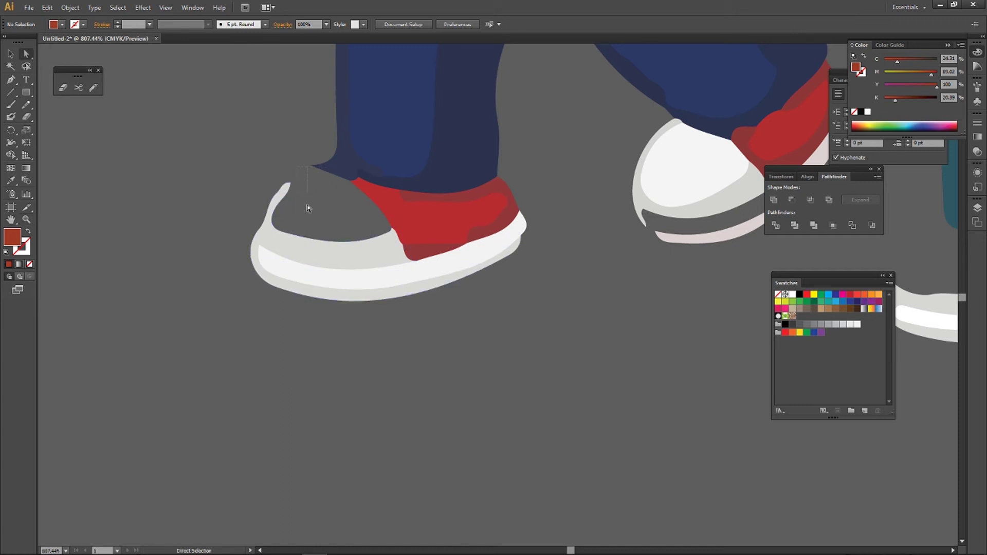
{"action": "left_click", "coordinate": [10, 79]}
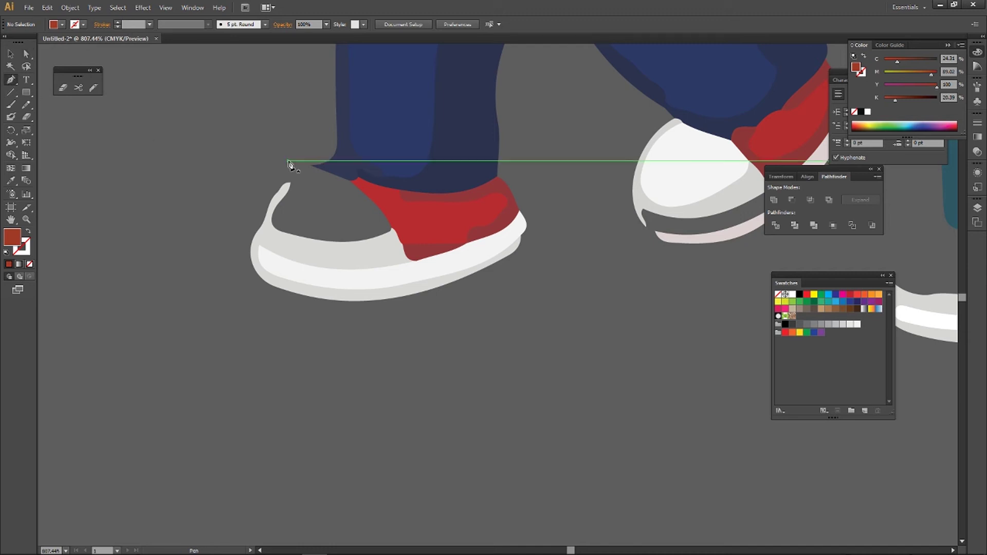
{"action": "left_click", "coordinate": [287, 184]}
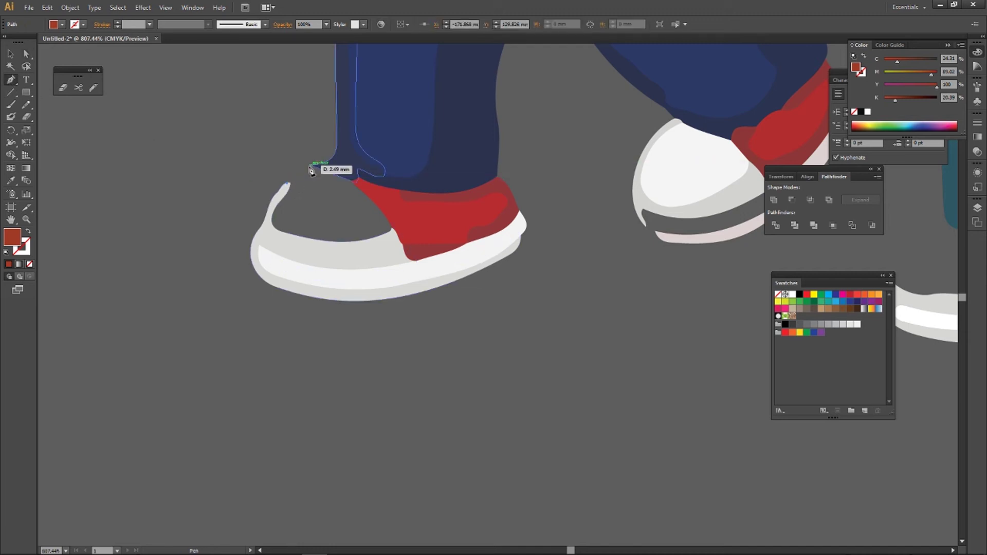
{"action": "left_click", "coordinate": [311, 166]}
{"action": "left_click", "coordinate": [310, 166]}
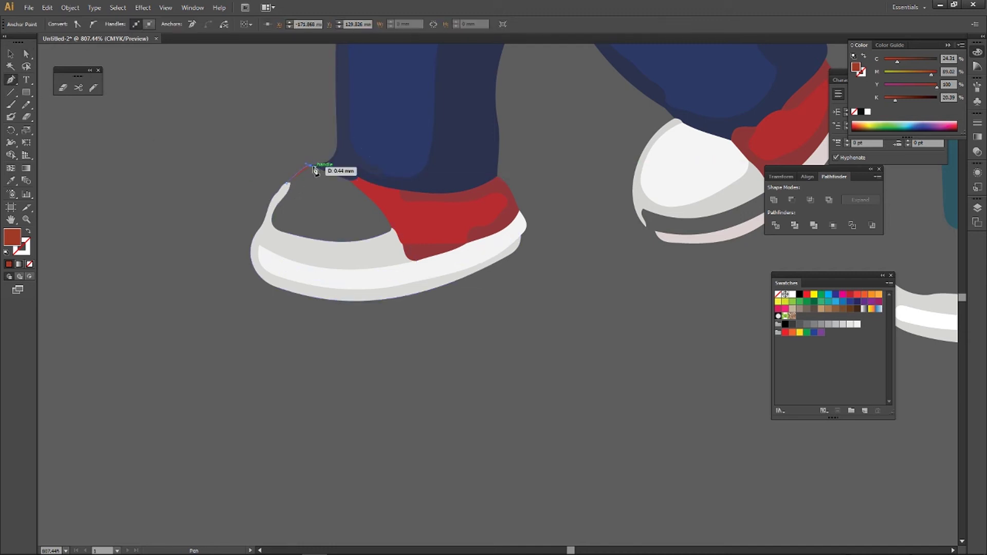
{"action": "left_click_drag", "start_coordinate": [397, 228], "coordinate": [399, 282]}
{"action": "left_click", "coordinate": [397, 228]}
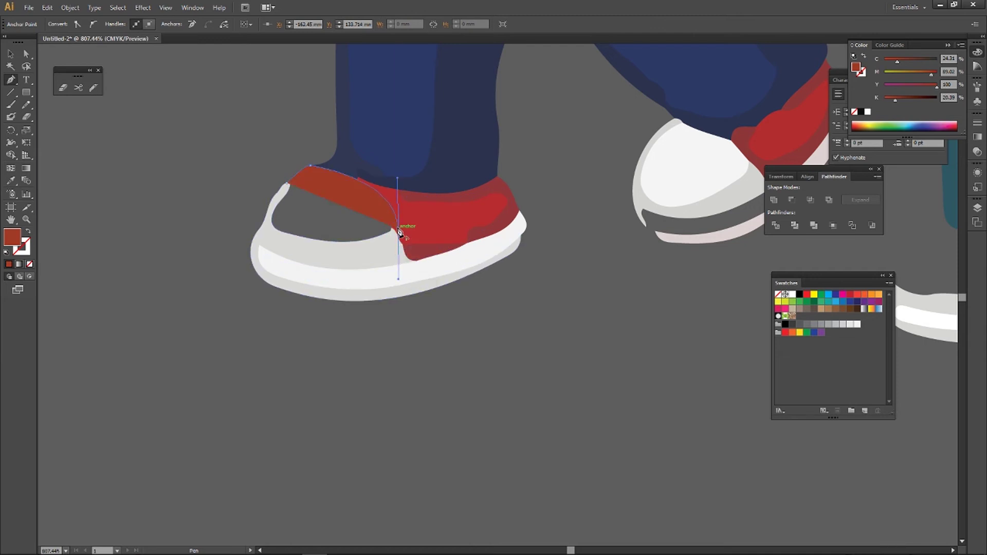
{"action": "left_click_drag", "start_coordinate": [327, 261], "coordinate": [333, 271]}
{"action": "left_click", "coordinate": [265, 235]}
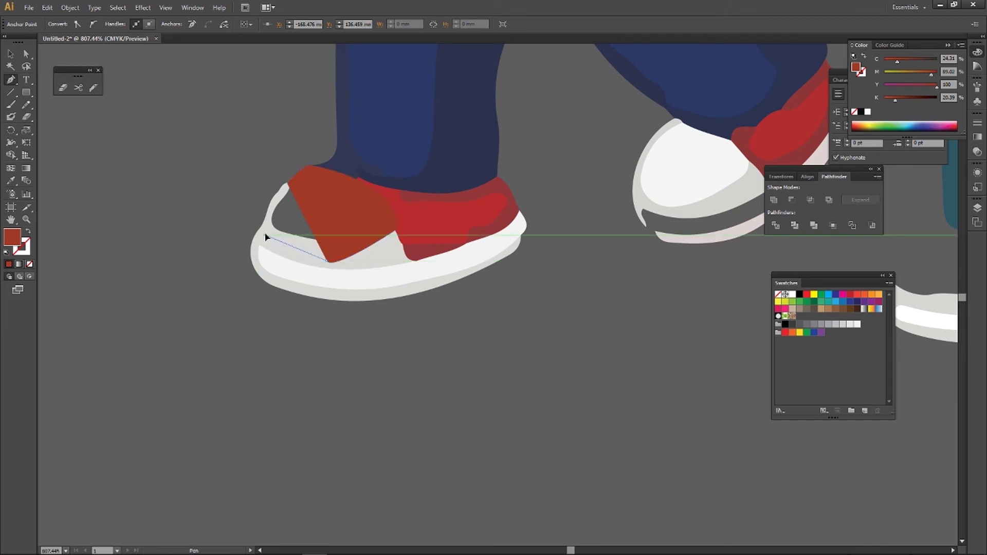
{"action": "left_click", "coordinate": [275, 201]}
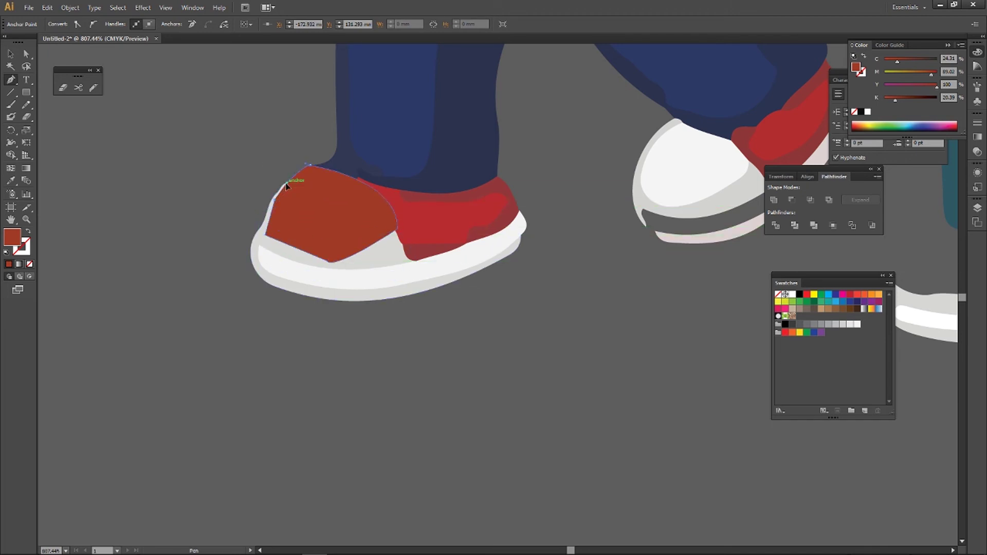
{"action": "left_click", "coordinate": [10, 54]}
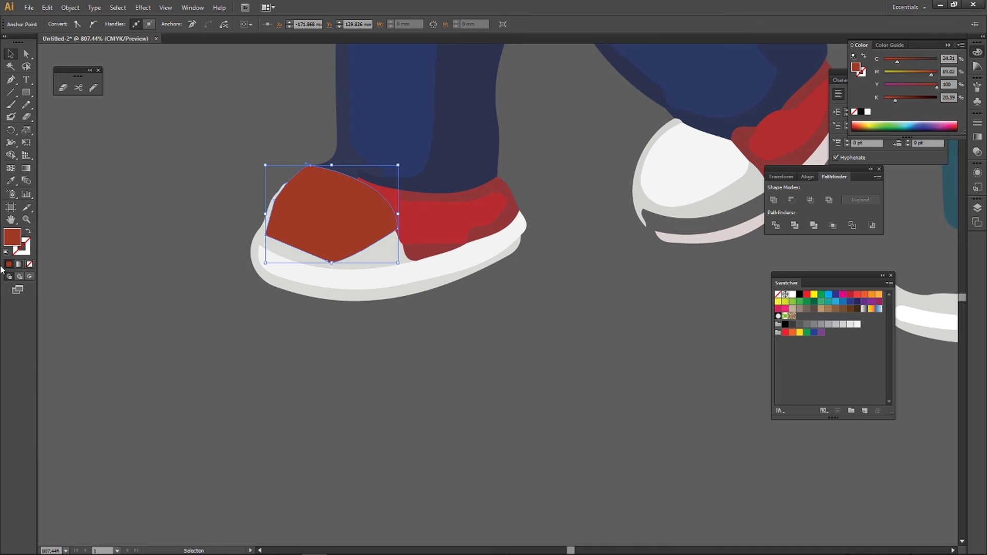
- Fill the toe shape with the other shoe's white and send it to the back
{"action": "left_click", "coordinate": [10, 180]}
{"action": "left_click", "coordinate": [694, 161]}
{"action": "left_click", "coordinate": [11, 53]}
{"action": "right_click", "coordinate": [308, 208]}
{"action": "mouse_move", "coordinate": [386, 358]}
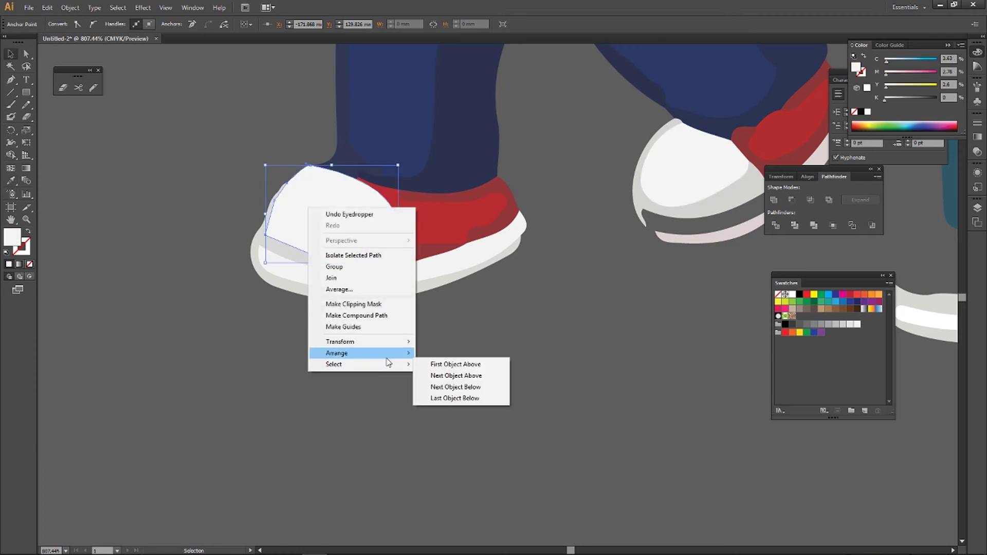
{"action": "left_click", "coordinate": [453, 387]}
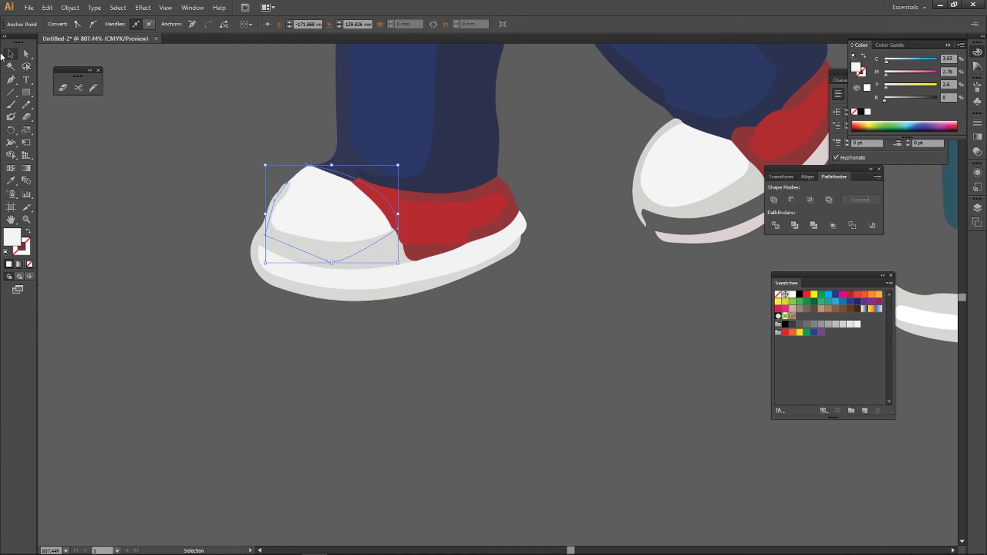
{"action": "left_click", "coordinate": [209, 224]}
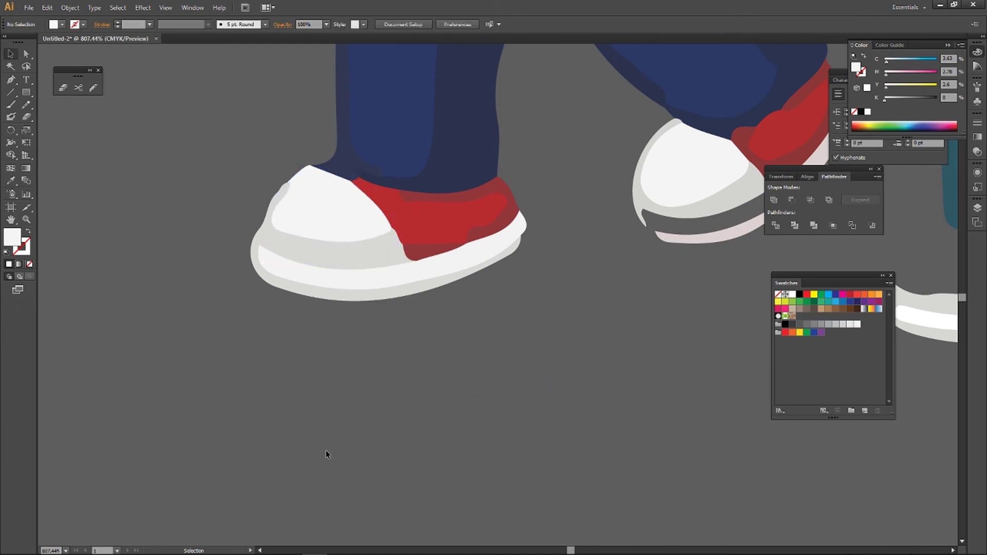
{"action": "key", "text": "ctrl+0"}
{"action": "key", "text": "a"}
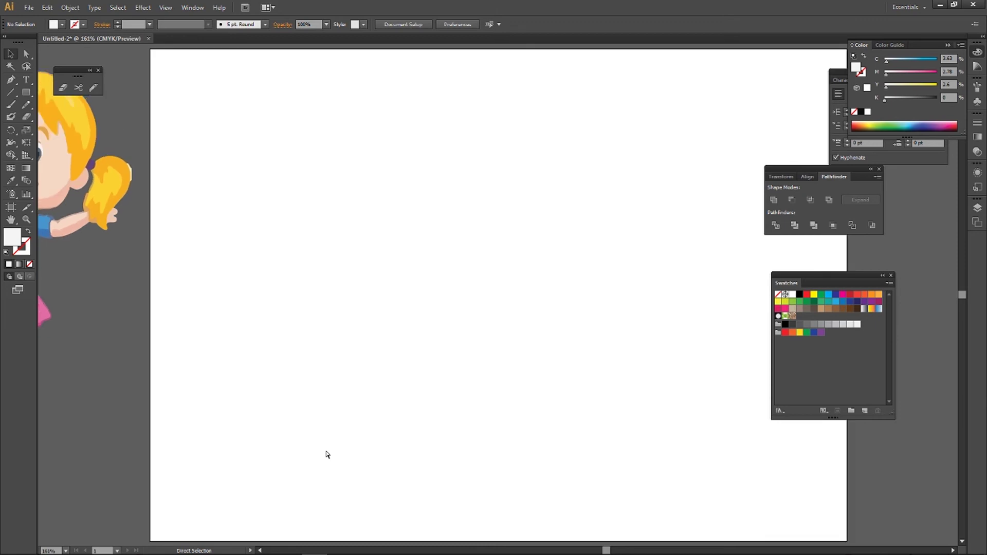
- Drag the three traced children onto the artboard and deselect them
{"action": "key", "text": "ctrl+1"}
{"action": "left_click", "coordinate": [14, 66]}
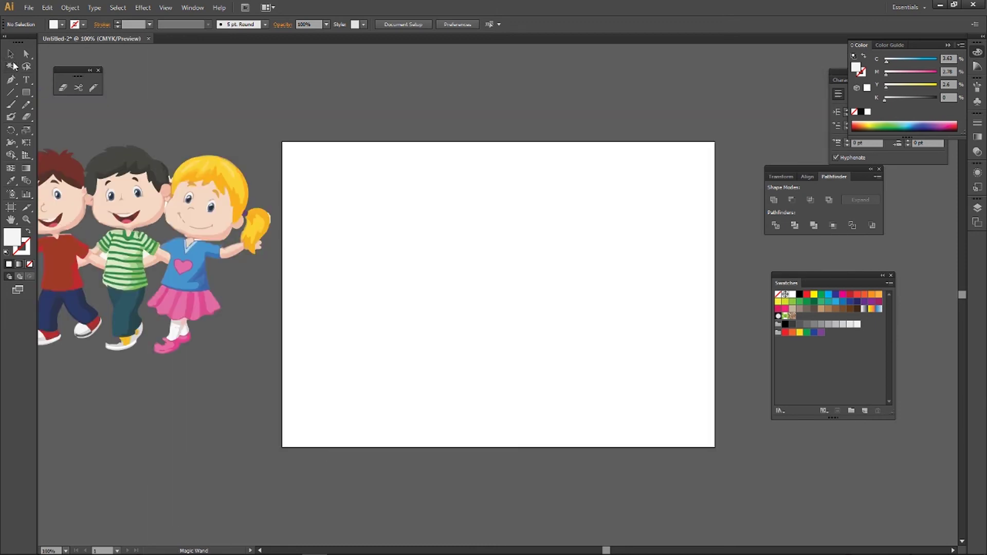
{"action": "left_click", "coordinate": [11, 53]}
{"action": "left_click_drag", "start_coordinate": [129, 157], "coordinate": [507, 147]}
{"action": "left_click_drag", "start_coordinate": [501, 177], "coordinate": [479, 198]}
{"action": "left_click", "coordinate": [104, 221]}
- Draw a rectangle over the children and send it to the back as a background
{"action": "left_click", "coordinate": [27, 93]}
{"action": "left_click_drag", "start_coordinate": [323, 160], "coordinate": [670, 428]}
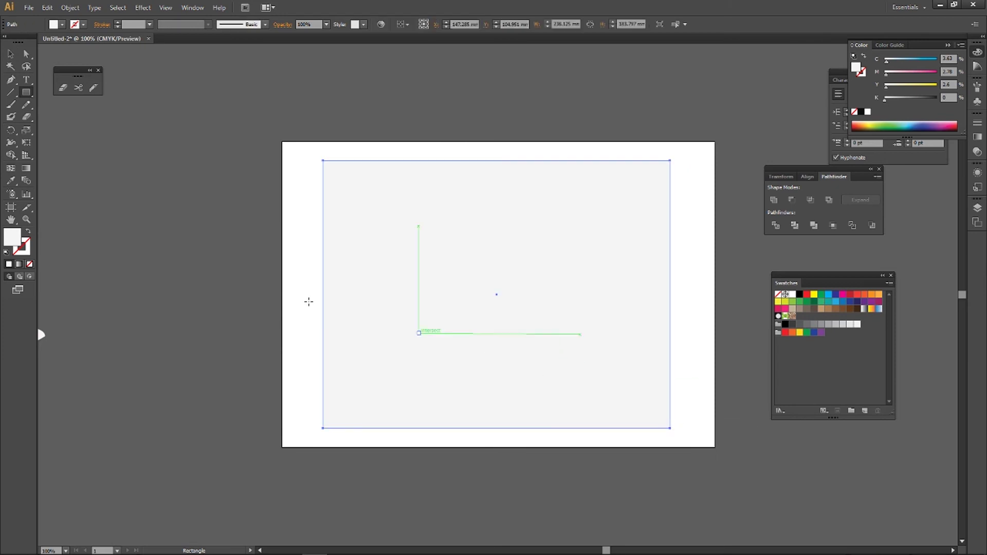
{"action": "key", "text": "v"}
{"action": "right_click", "coordinate": [393, 282]}
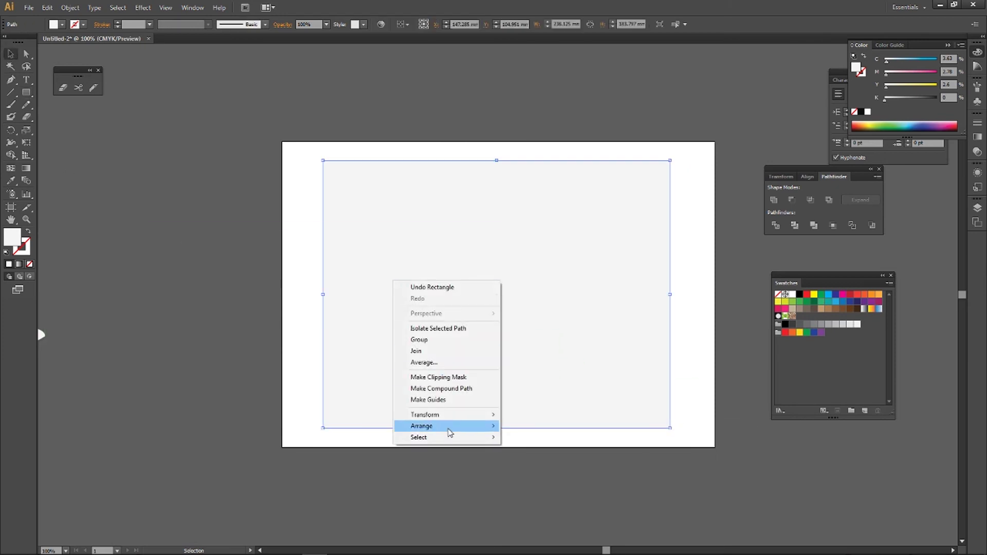
{"action": "mouse_move", "coordinate": [447, 427]}
{"action": "left_click", "coordinate": [555, 461]}
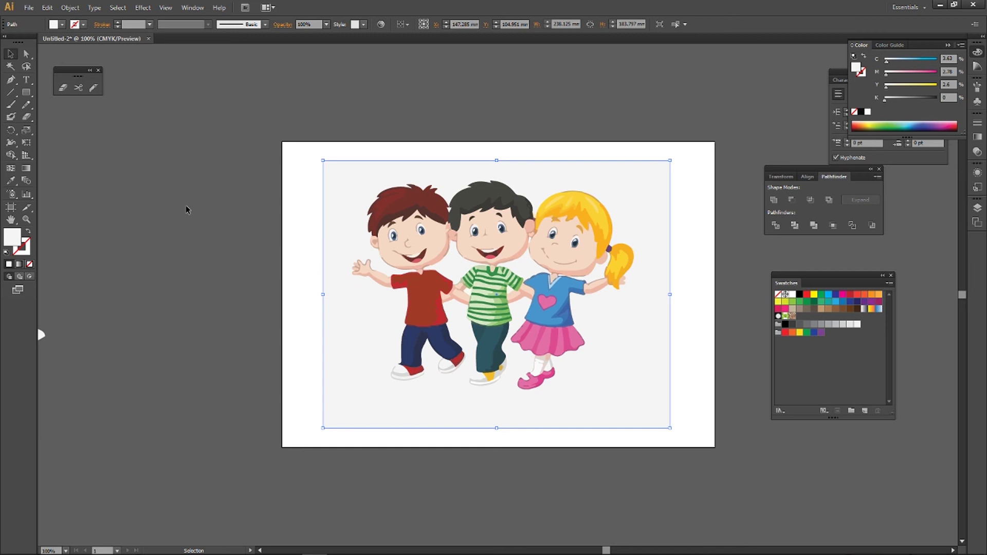
- Fill the background rectangle with purple from the Color panel spectrum, then deselect
{"action": "left_click", "coordinate": [924, 124]}
{"action": "left_click", "coordinate": [945, 124]}
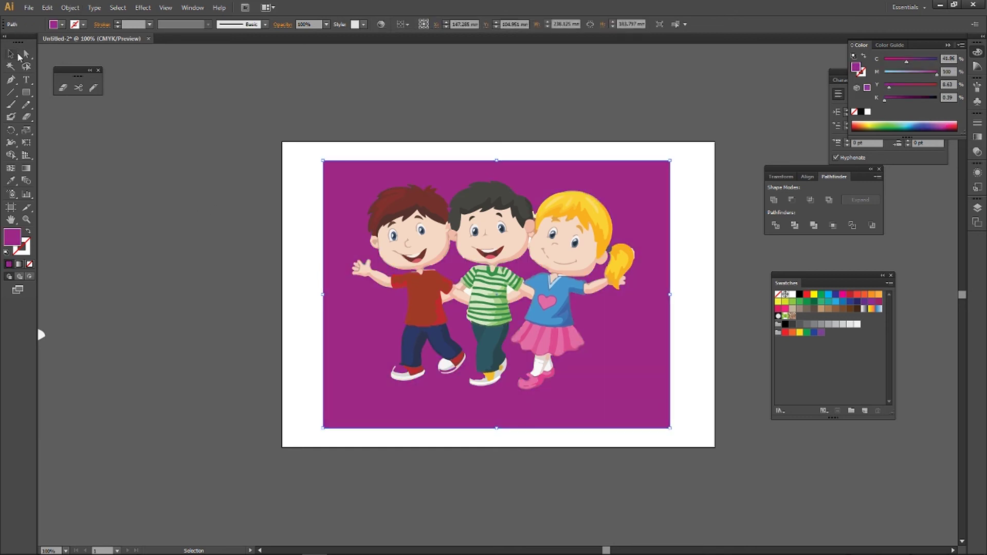
{"action": "left_click", "coordinate": [130, 113]}
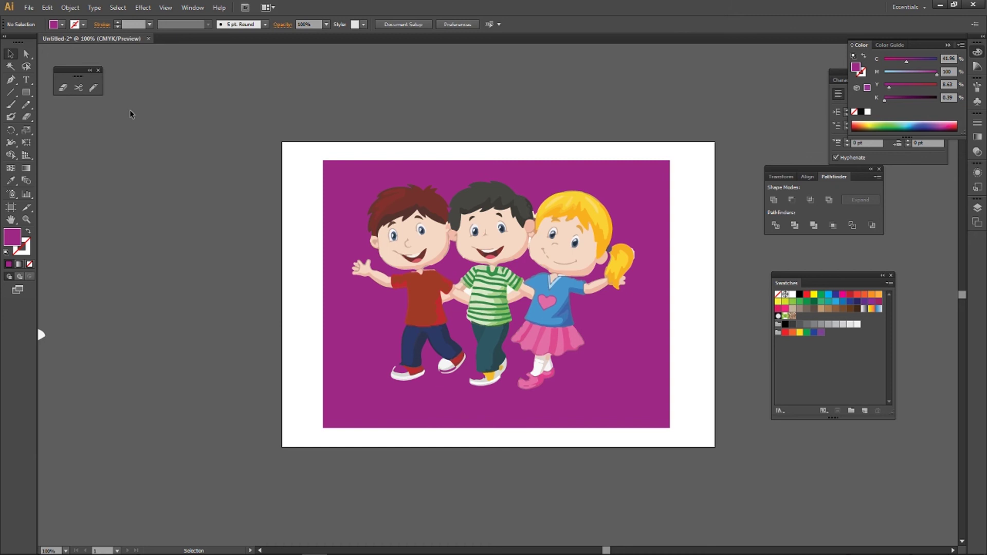
- Select a leftover piece near the boys' arms with Direct Selection, then clear the selection
{"action": "left_click", "coordinate": [26, 53]}
{"action": "left_click", "coordinate": [469, 294]}
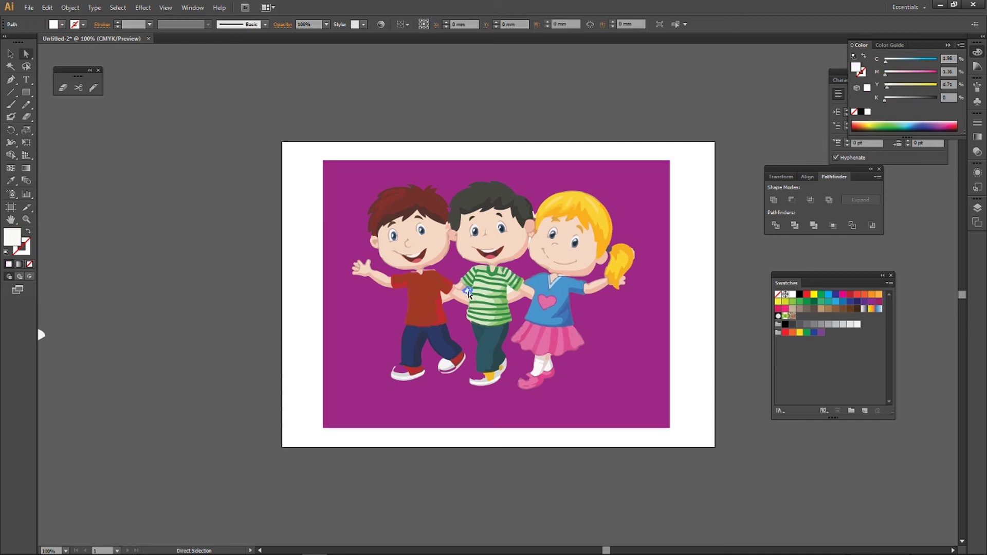
{"action": "key", "text": "ctrl+shift+a"}
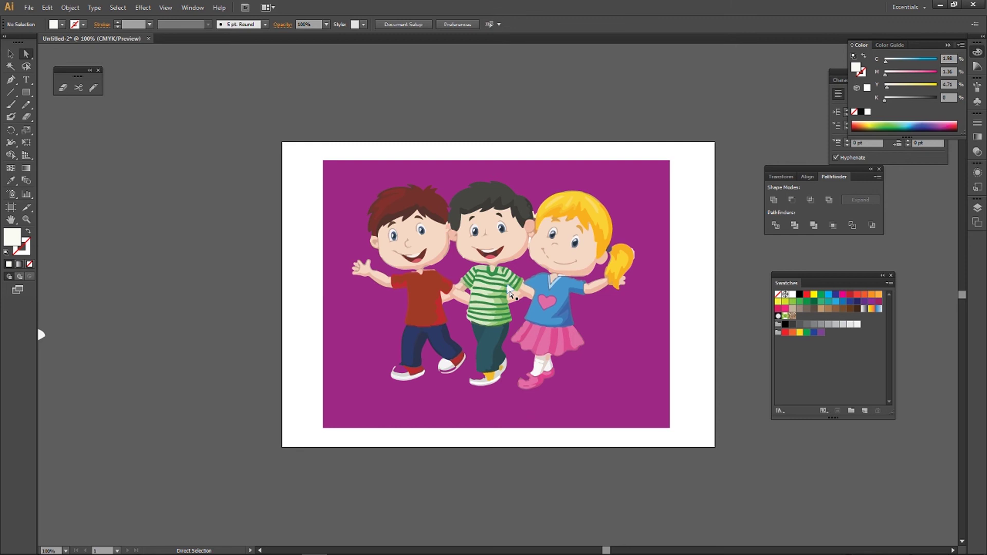